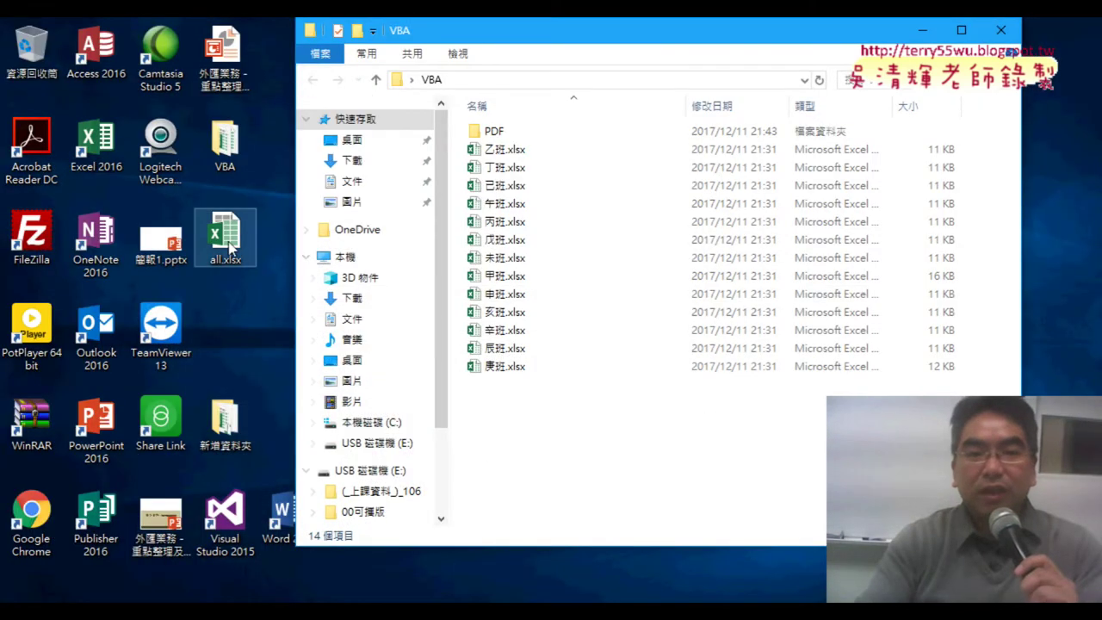
Step: Open all.xlsx from the desktop in Excel
double_click(226, 237)
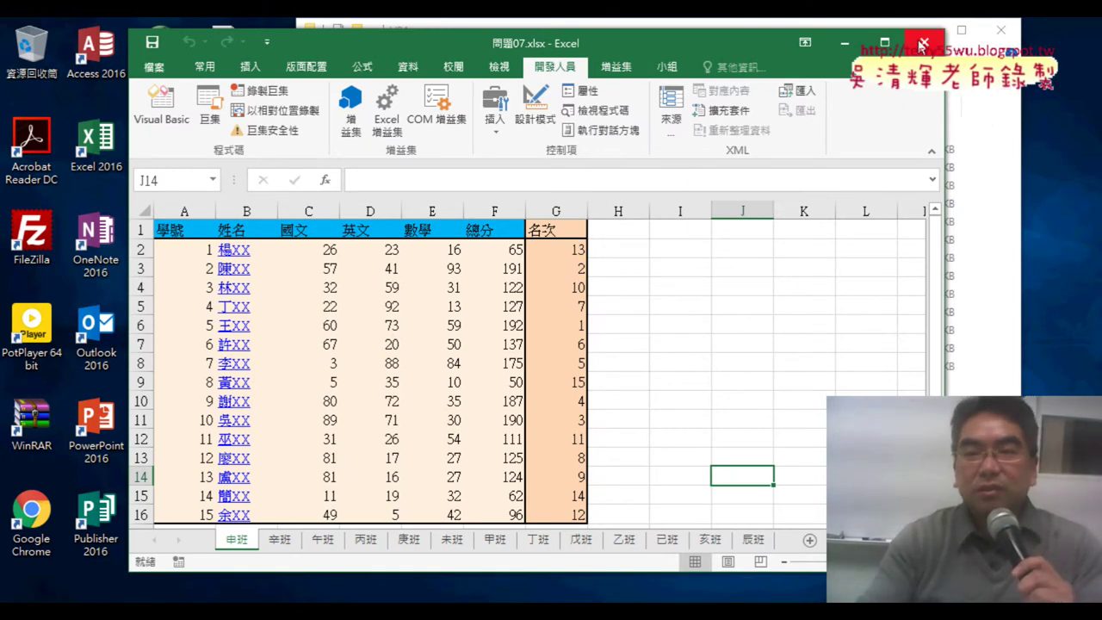
Step: Delete the old all.xlsx from the desktop and bring the VBA editor to the front
drag(749, 50, 909, 55)
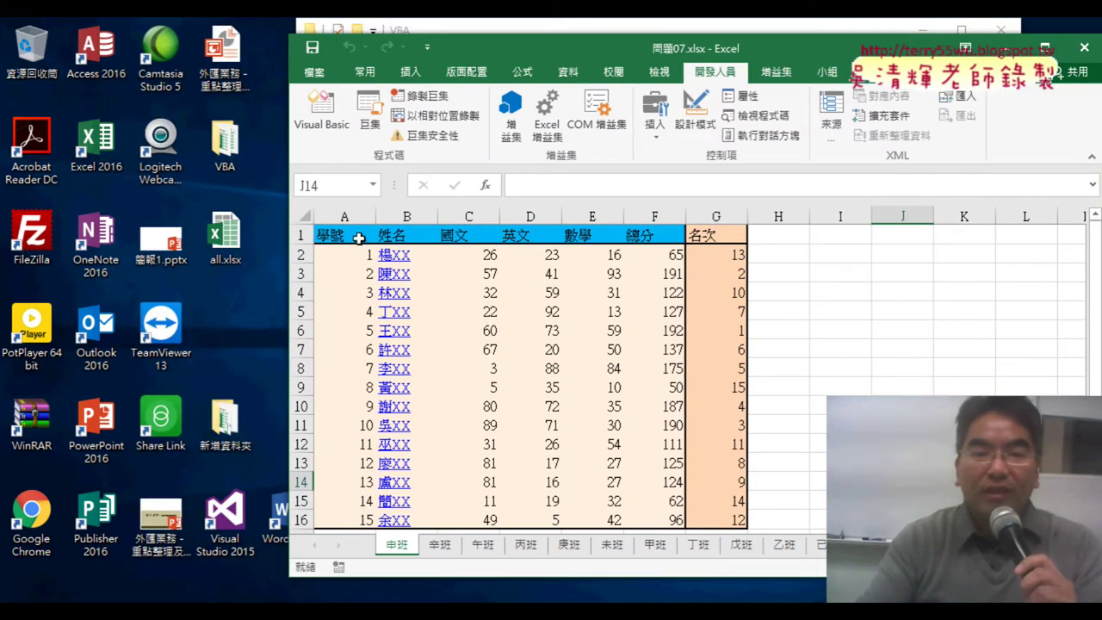
right_click(246, 262)
click(289, 545)
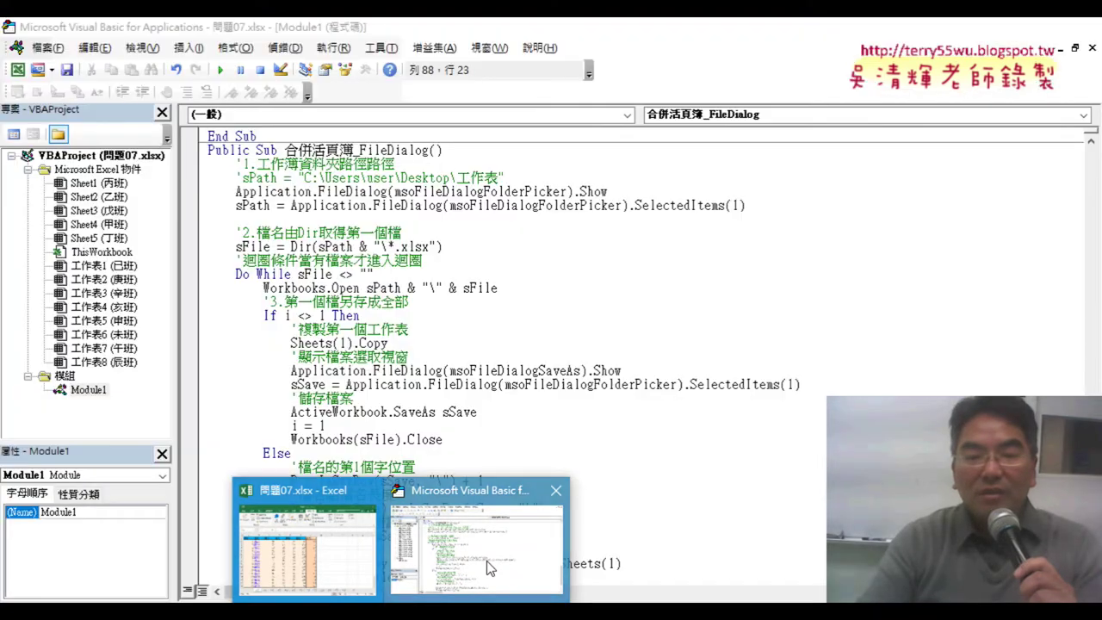
click(486, 560)
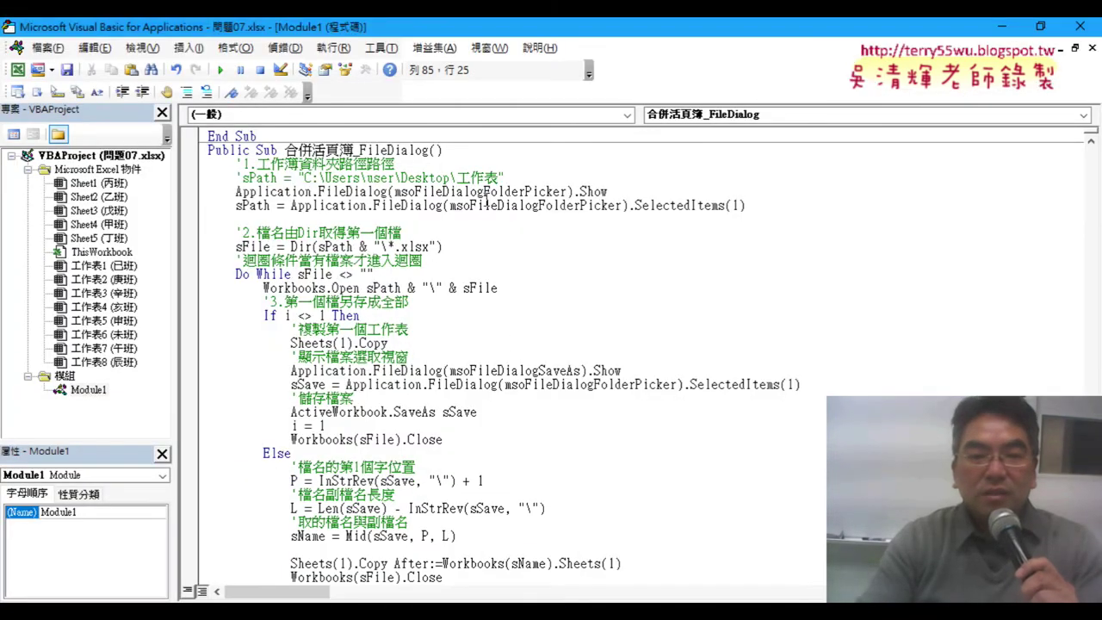
Step: Shrink the VBA editor, highlight the msoFileDialogSaveAs save-dialog code, and run the merge macro
drag(550, 32, 705, 48)
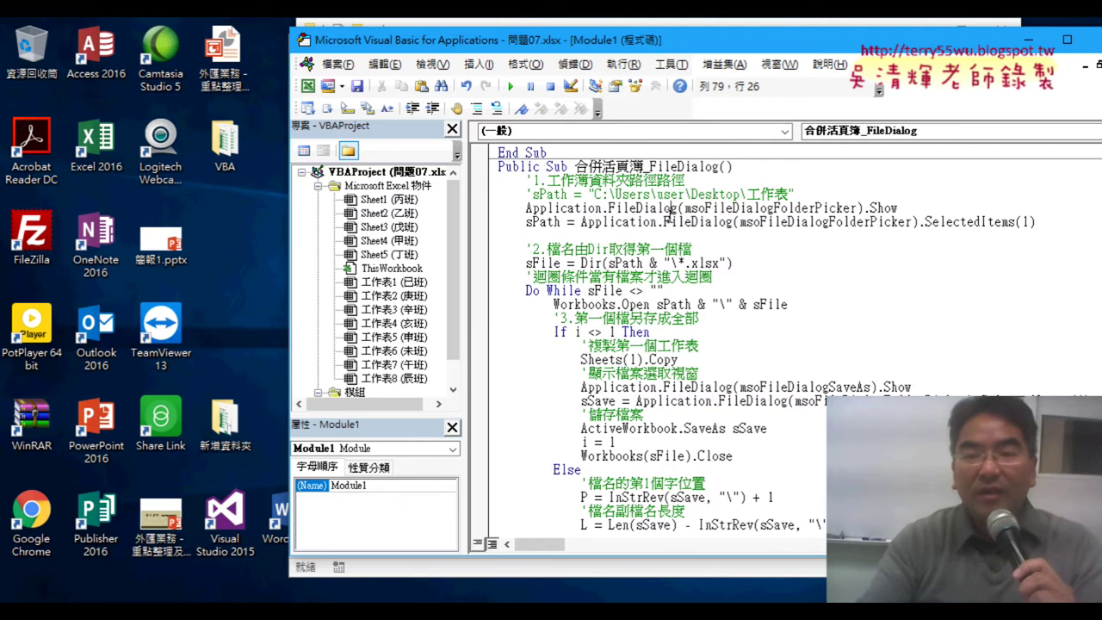
scroll(670, 212, down, 2)
drag(595, 306, 775, 321)
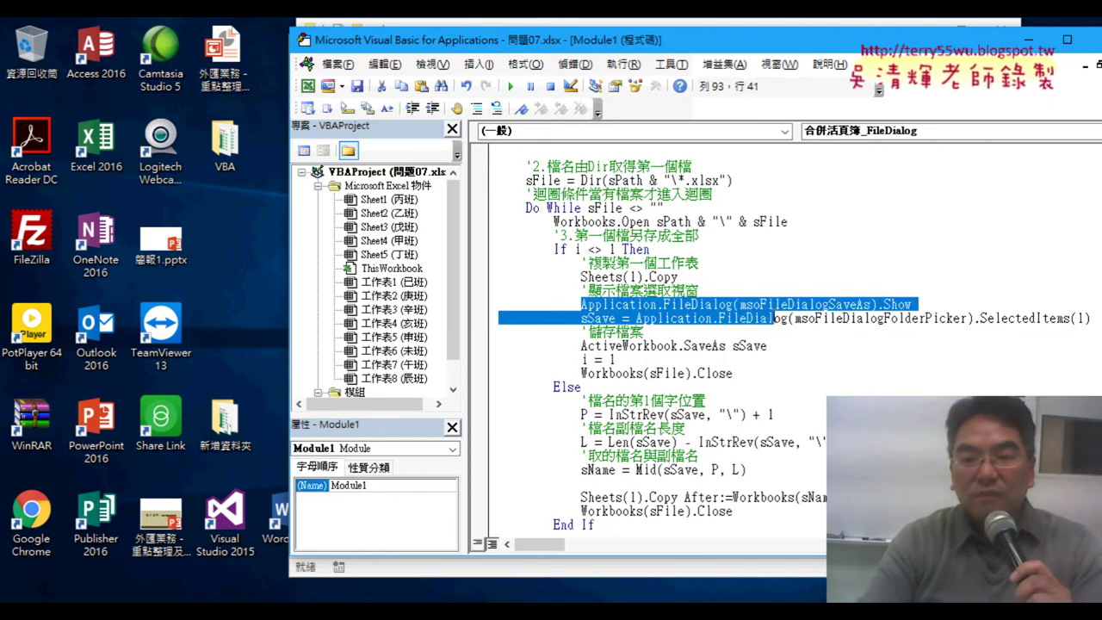
click(790, 319)
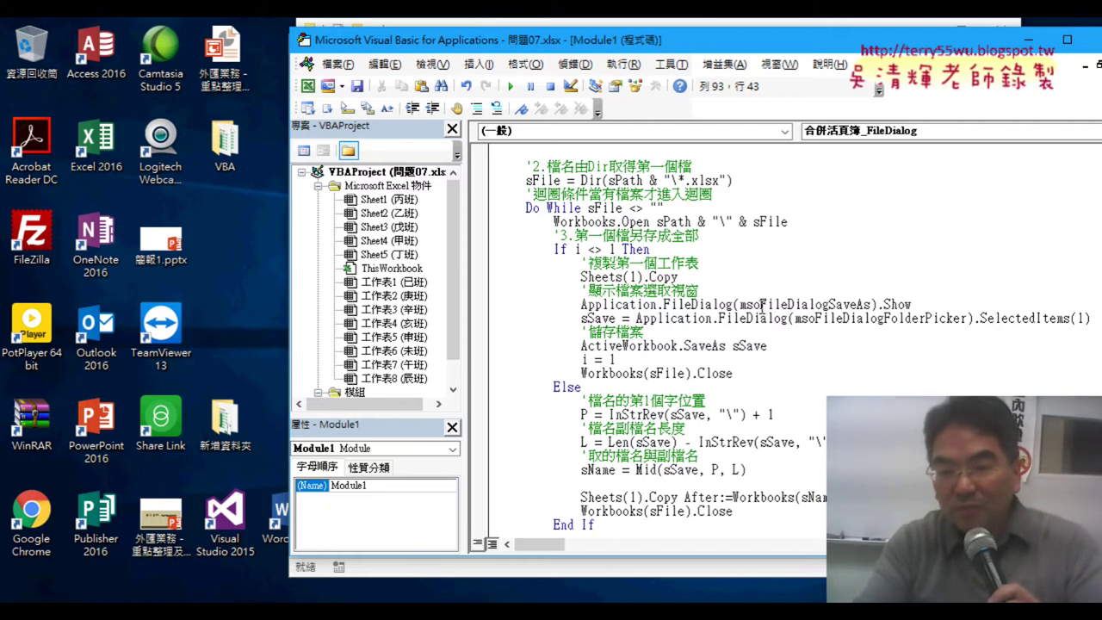
drag(761, 304, 817, 304)
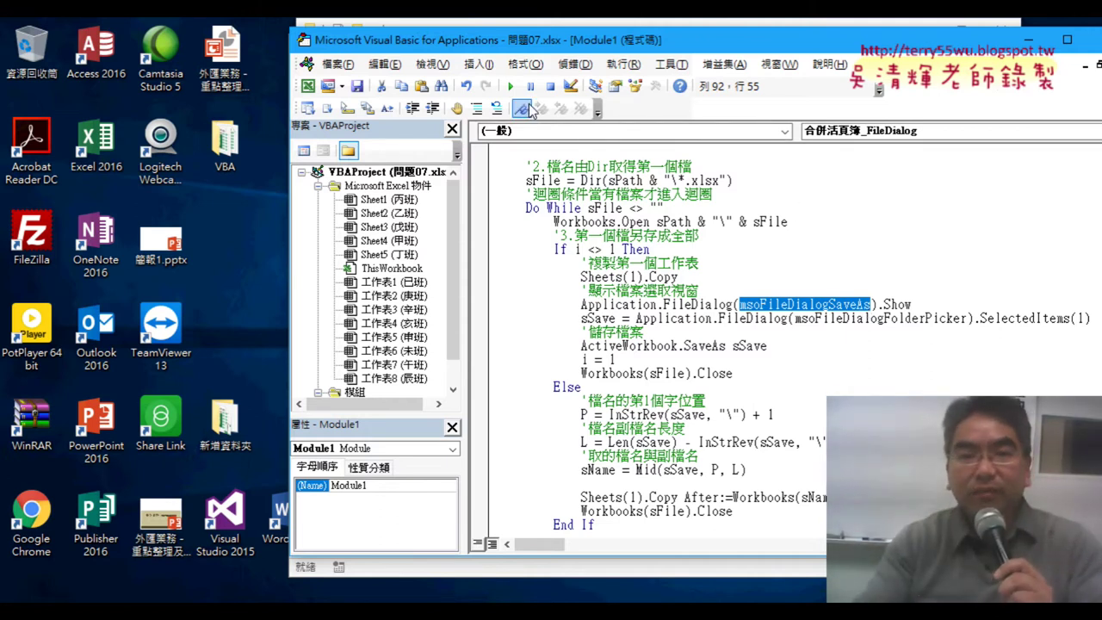
click(511, 86)
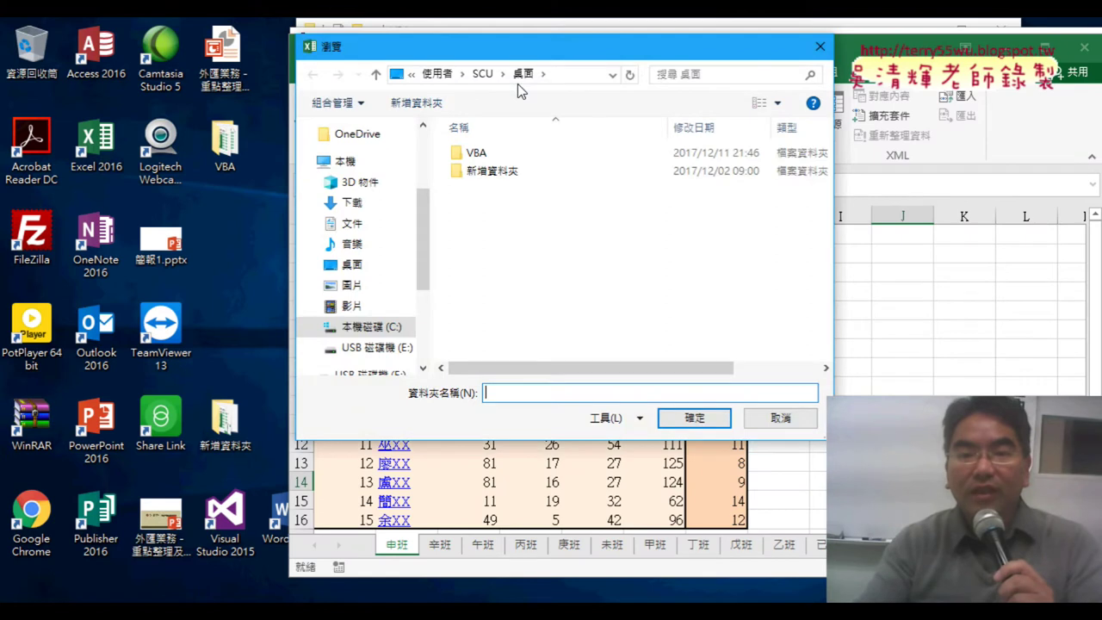
Step: Choose the VBA folder as the source and save the merged workbook as all on the desktop
double_click(497, 150)
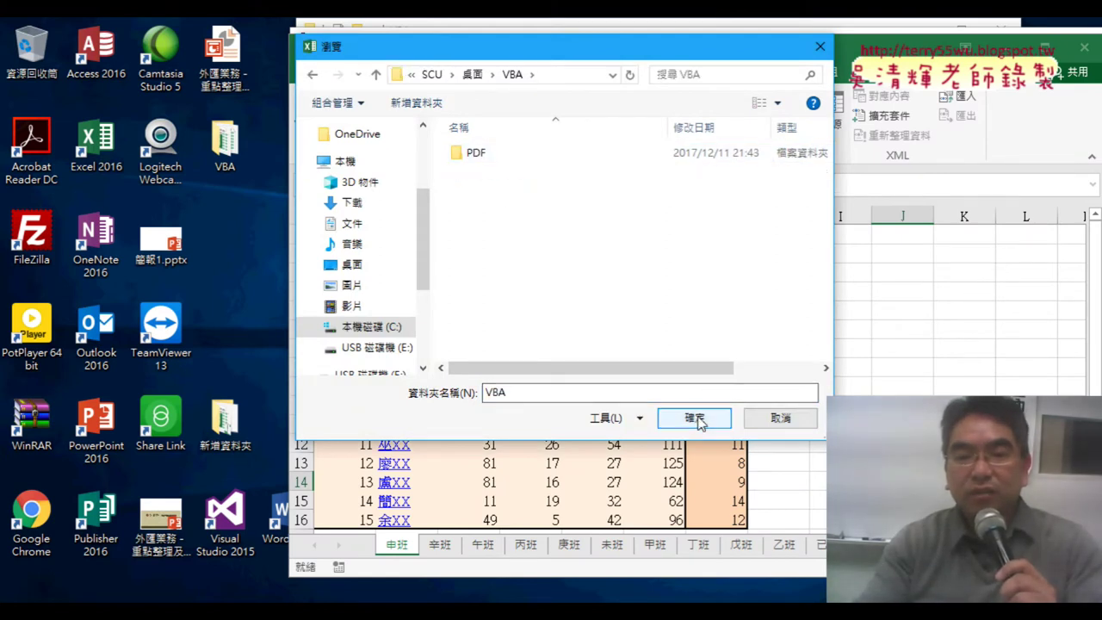
click(695, 418)
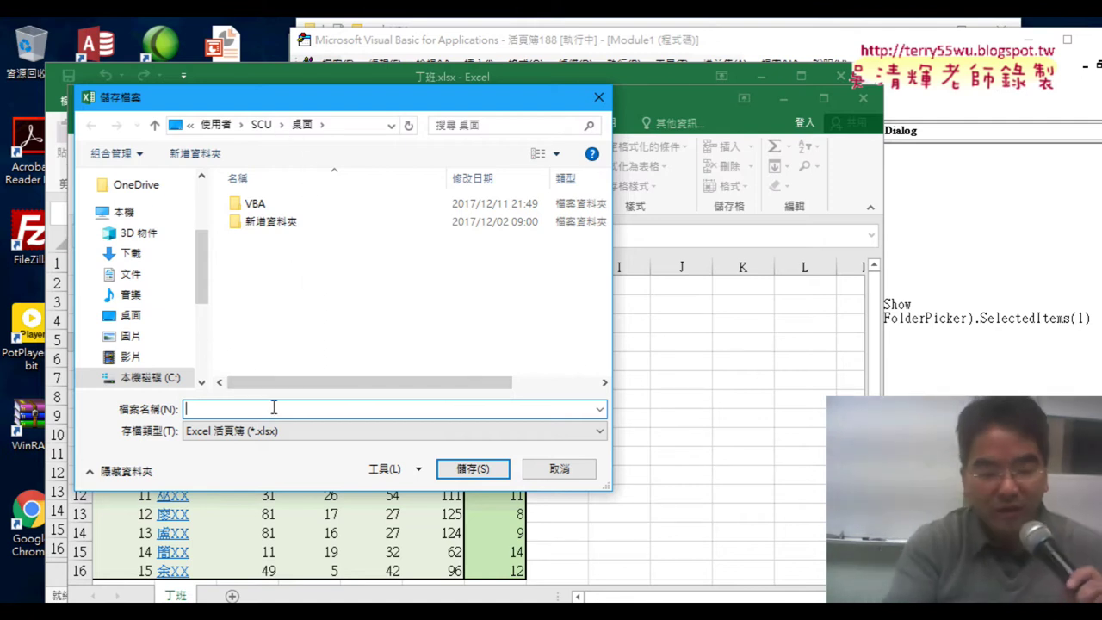
text(all)
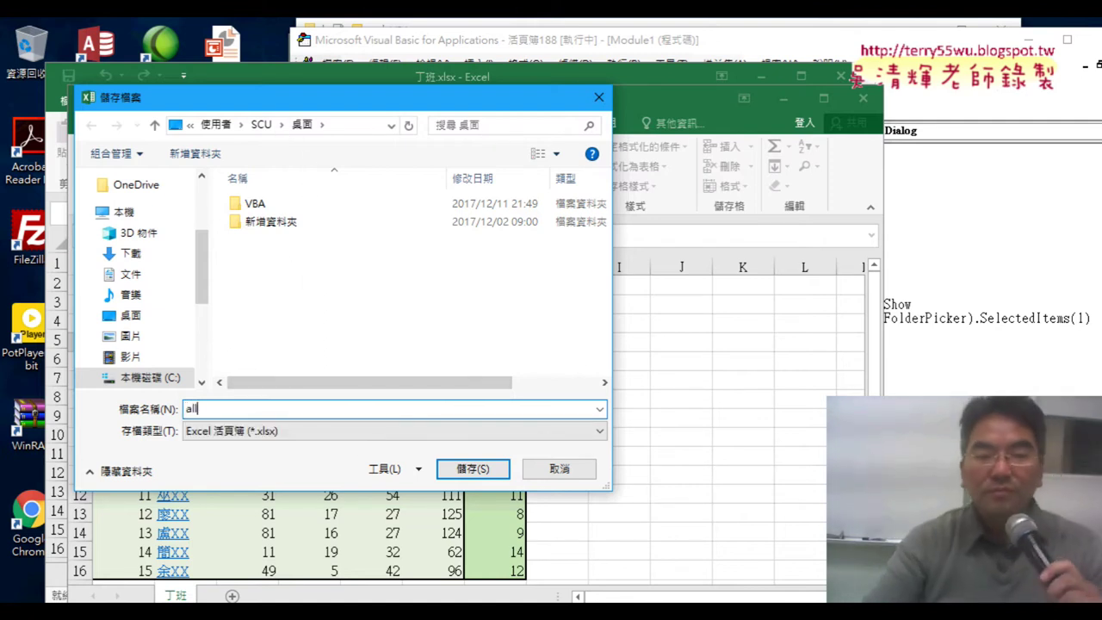
click(474, 476)
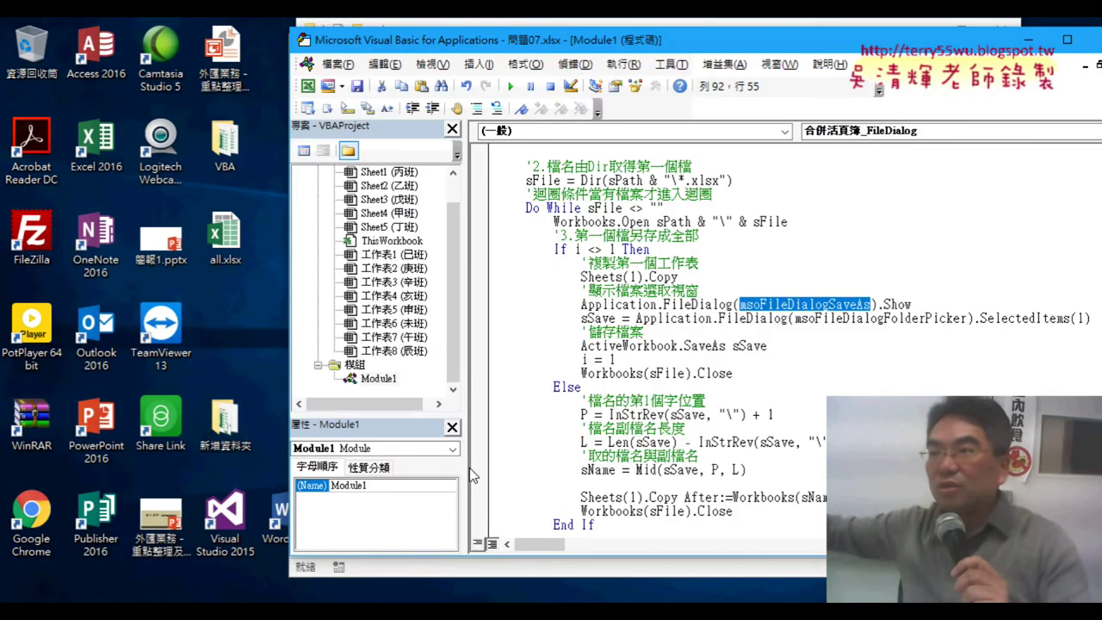
Step: Highlight the If i <> 1 condition, the Sheets(1).Copy line and the save-path line
drag(698, 291, 594, 251)
click(576, 249)
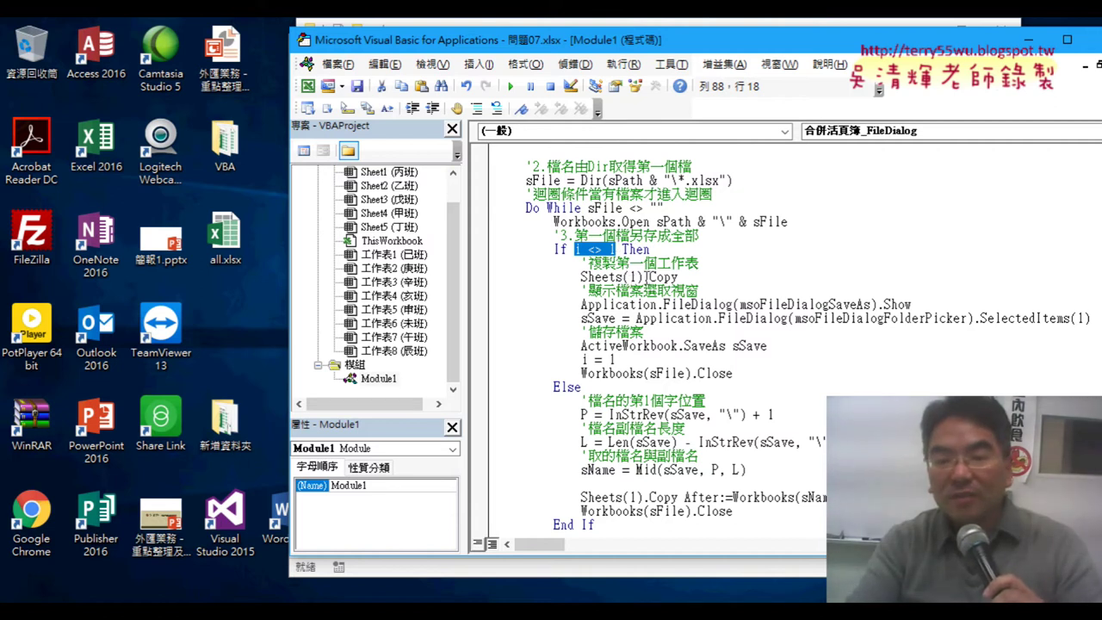
drag(677, 276, 580, 276)
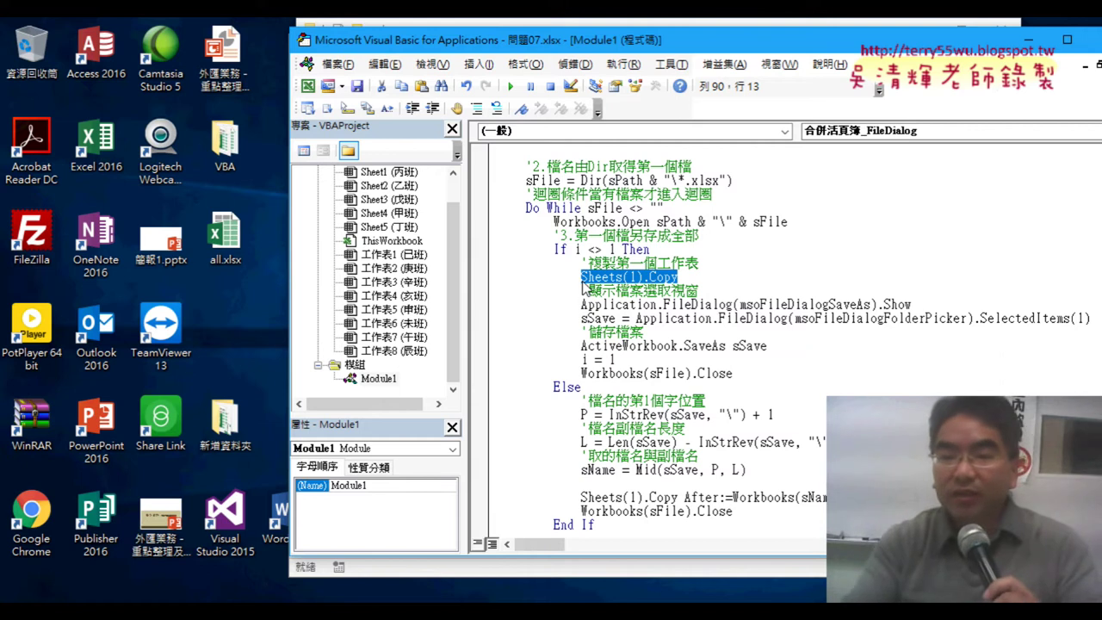
click(699, 317)
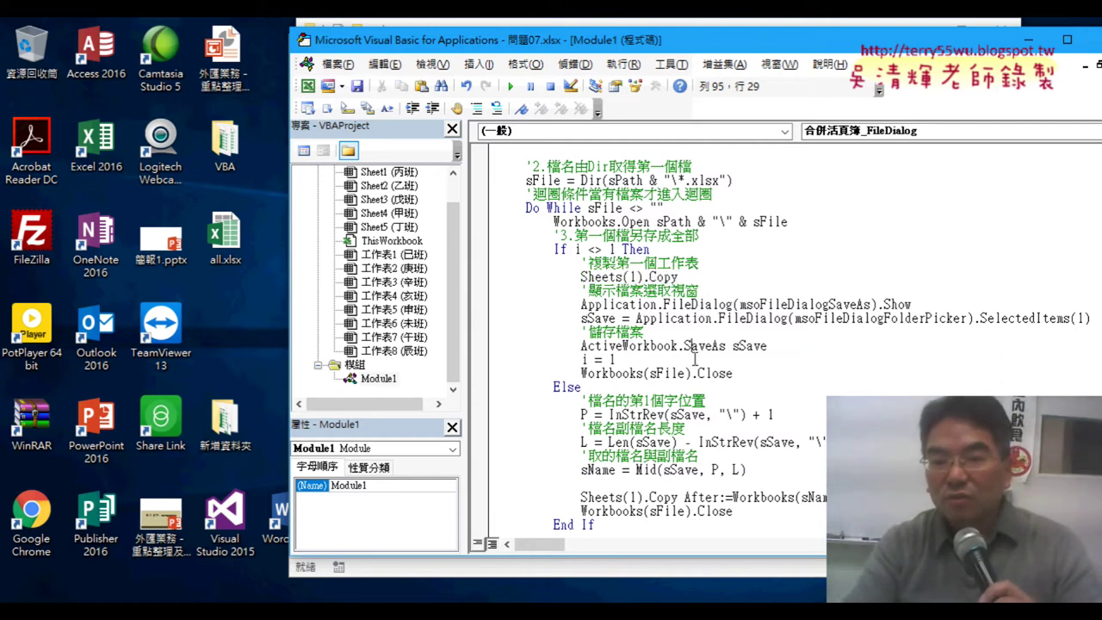
scroll(746, 394, down, 1)
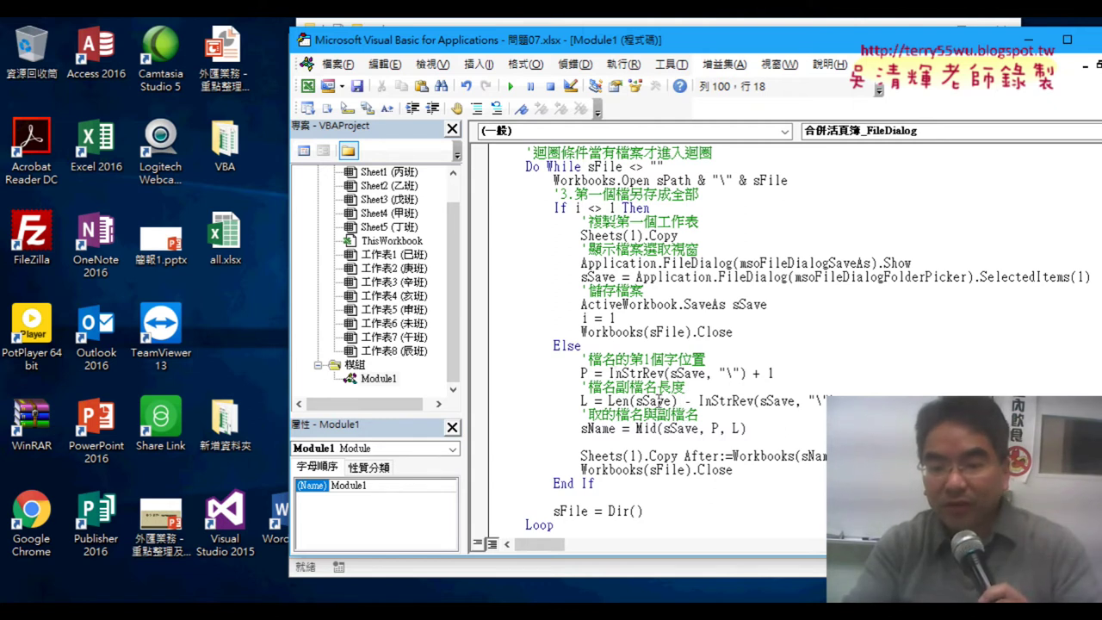
drag(687, 456, 592, 456)
click(718, 456)
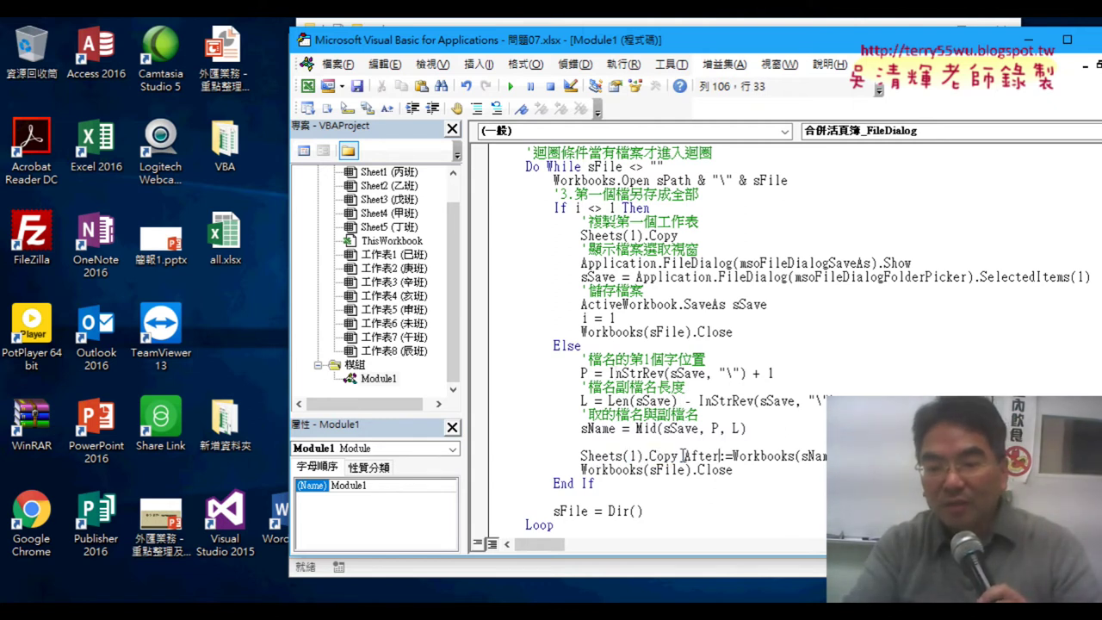
drag(702, 456, 911, 455)
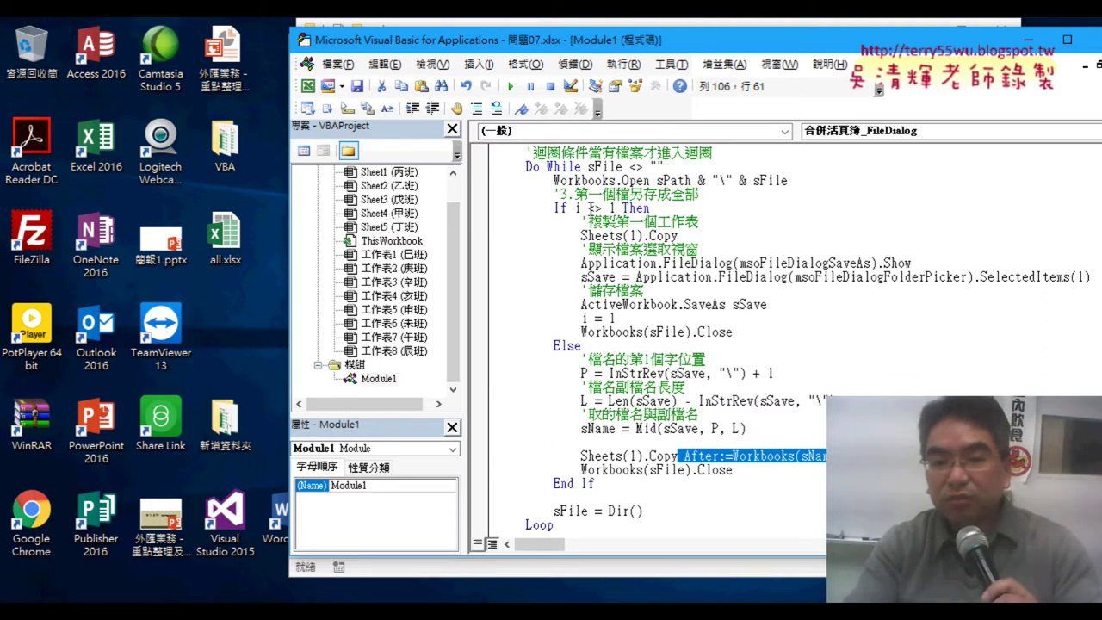
drag(620, 319, 579, 319)
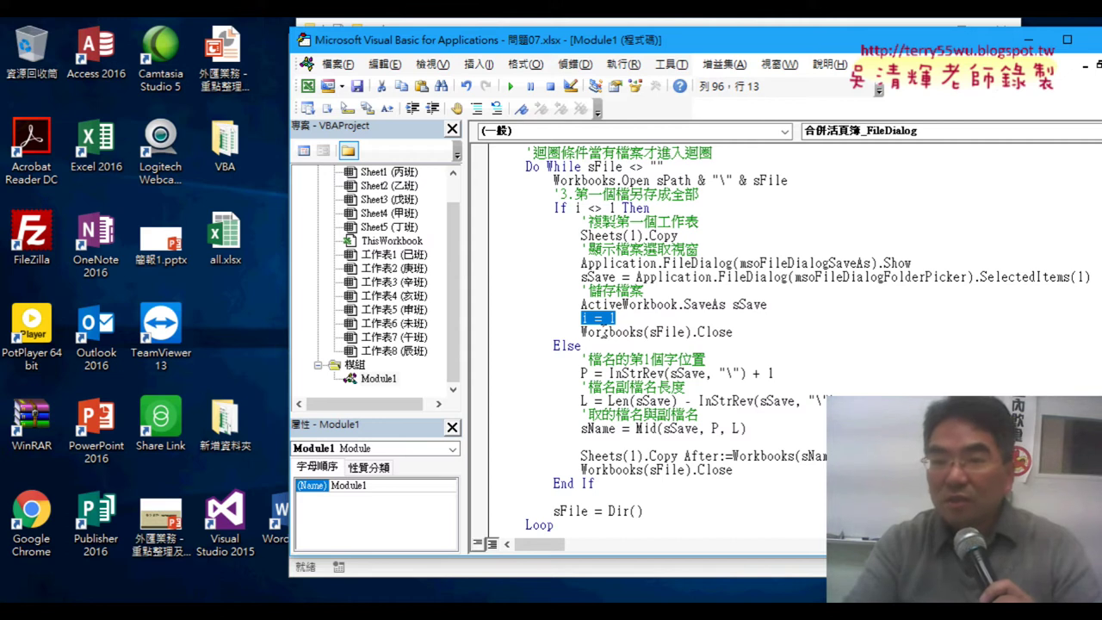
drag(584, 208, 575, 209)
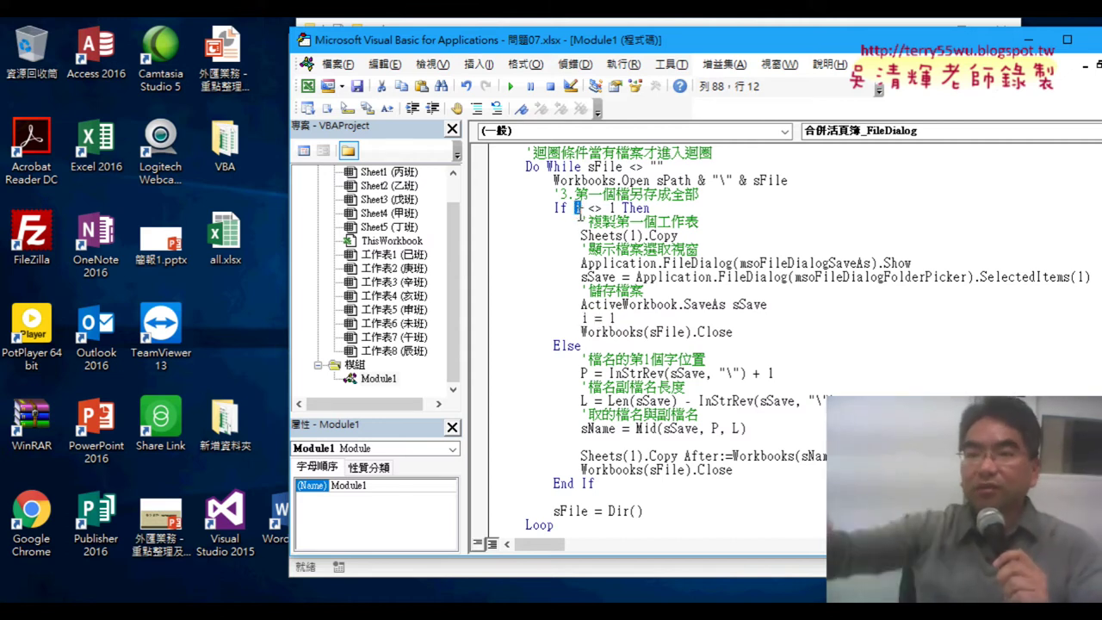
click(624, 428)
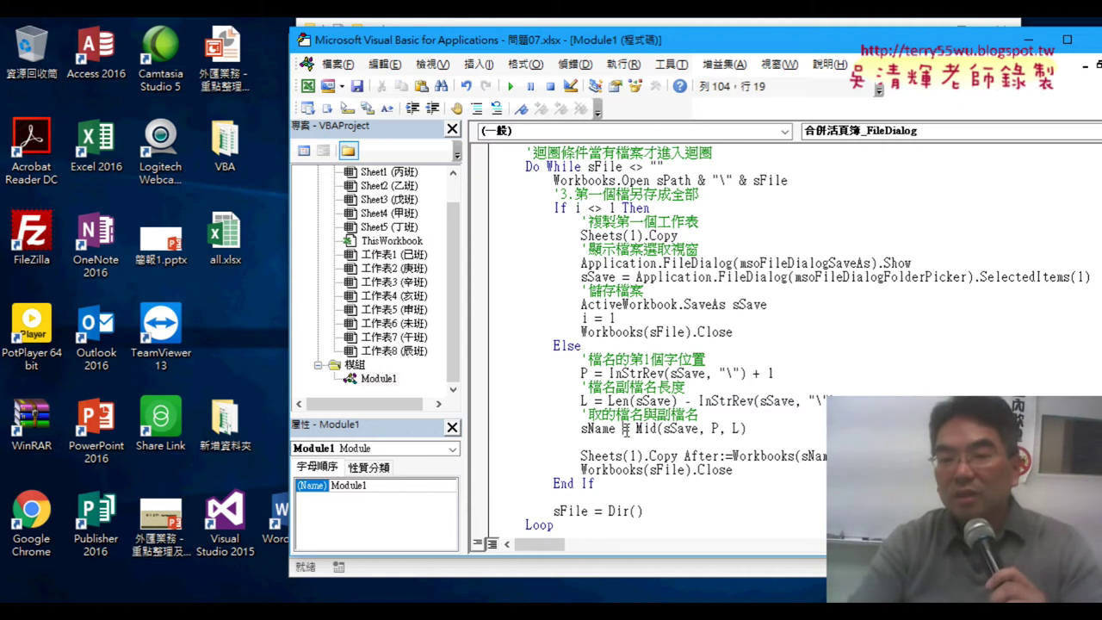
drag(616, 319, 574, 321)
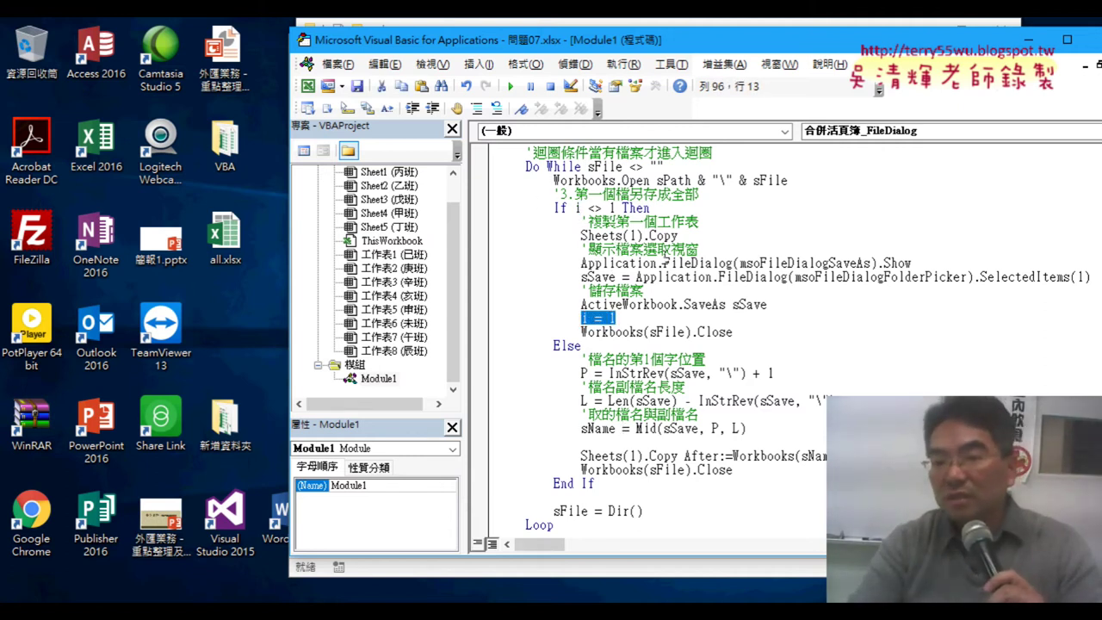
click(664, 262)
drag(687, 235, 615, 235)
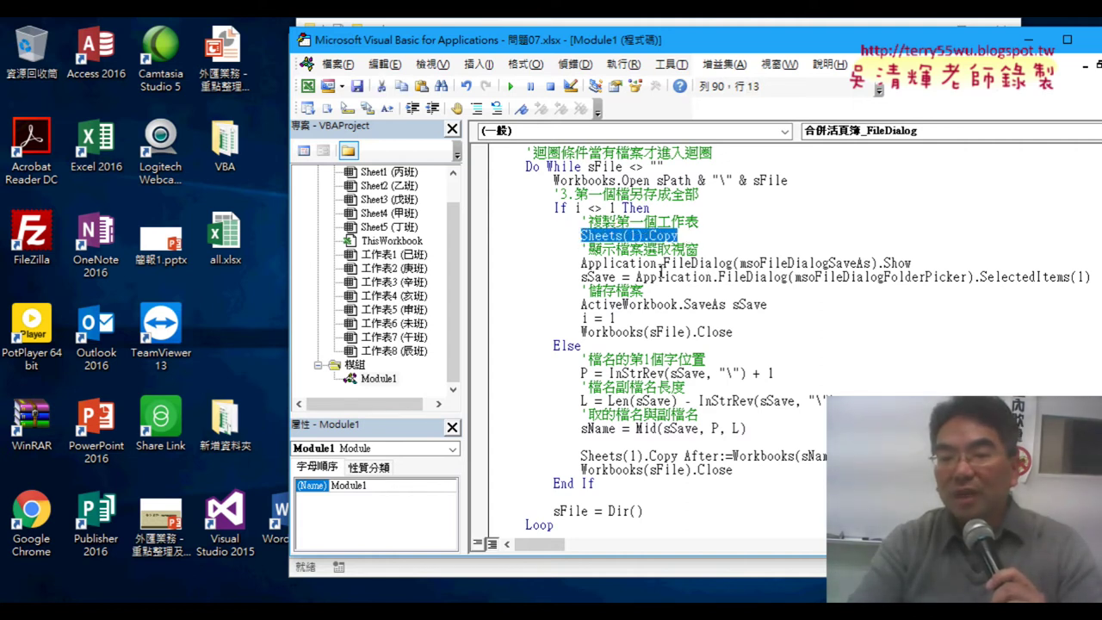
drag(763, 305, 745, 304)
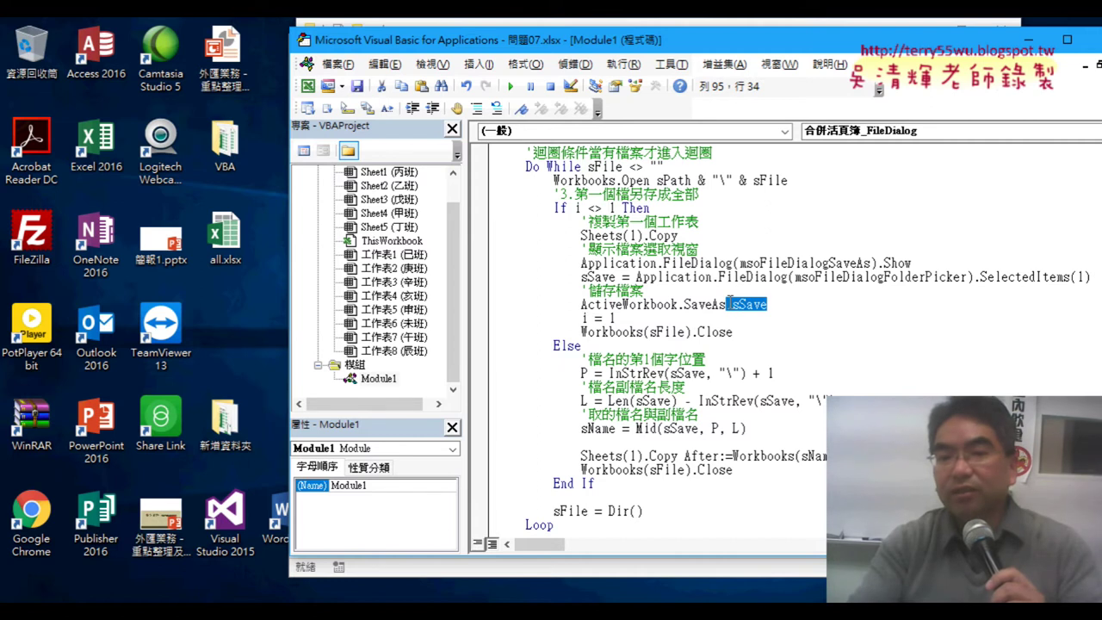
click(714, 332)
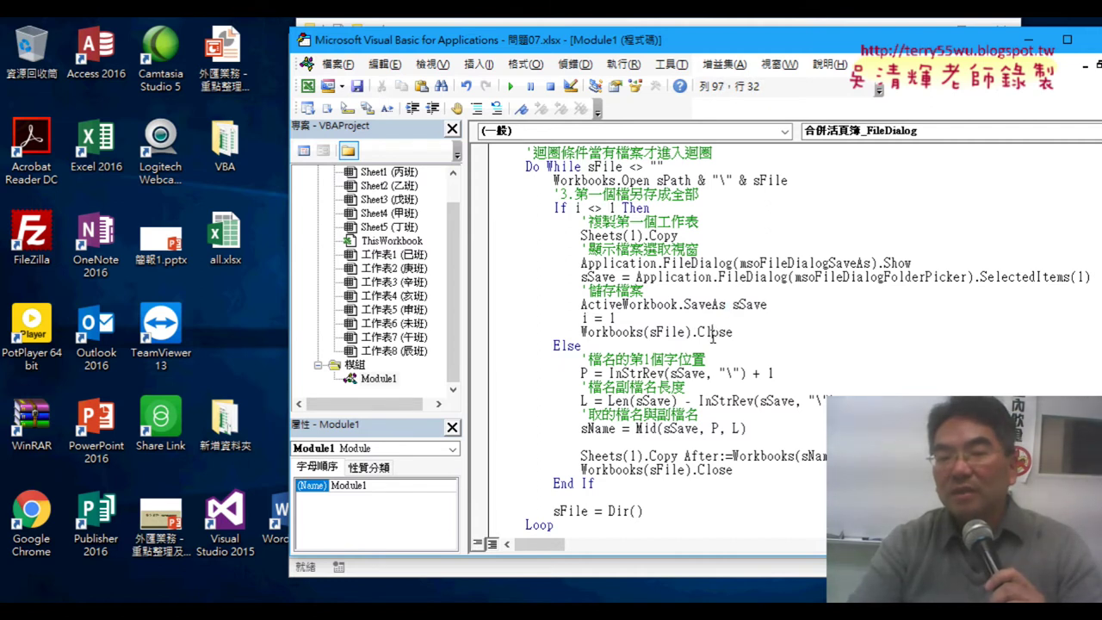
click(666, 332)
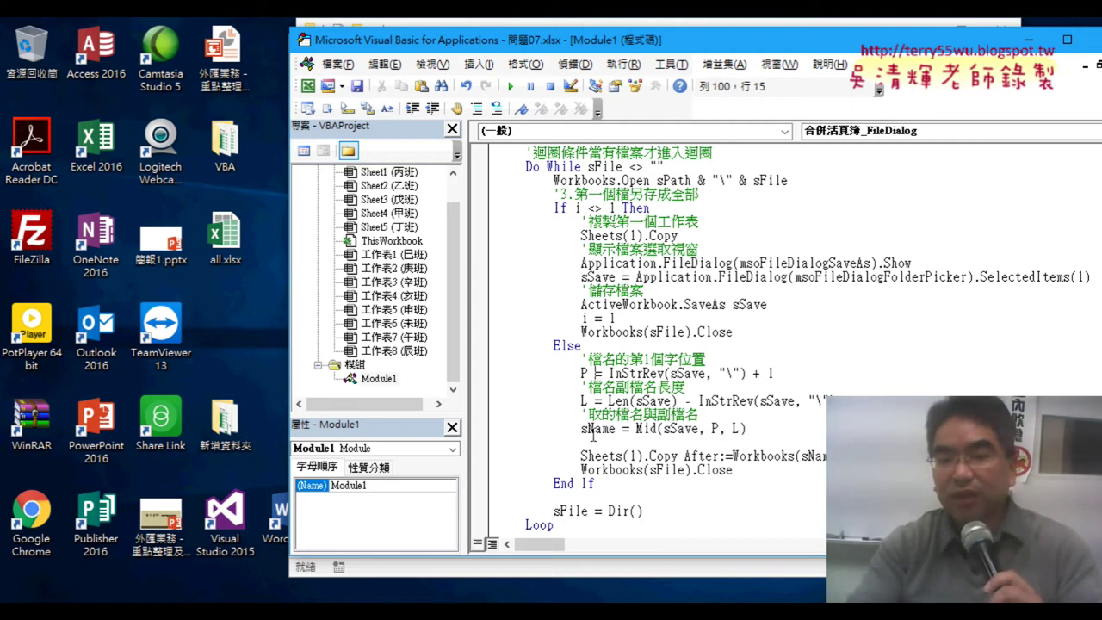
double_click(226, 239)
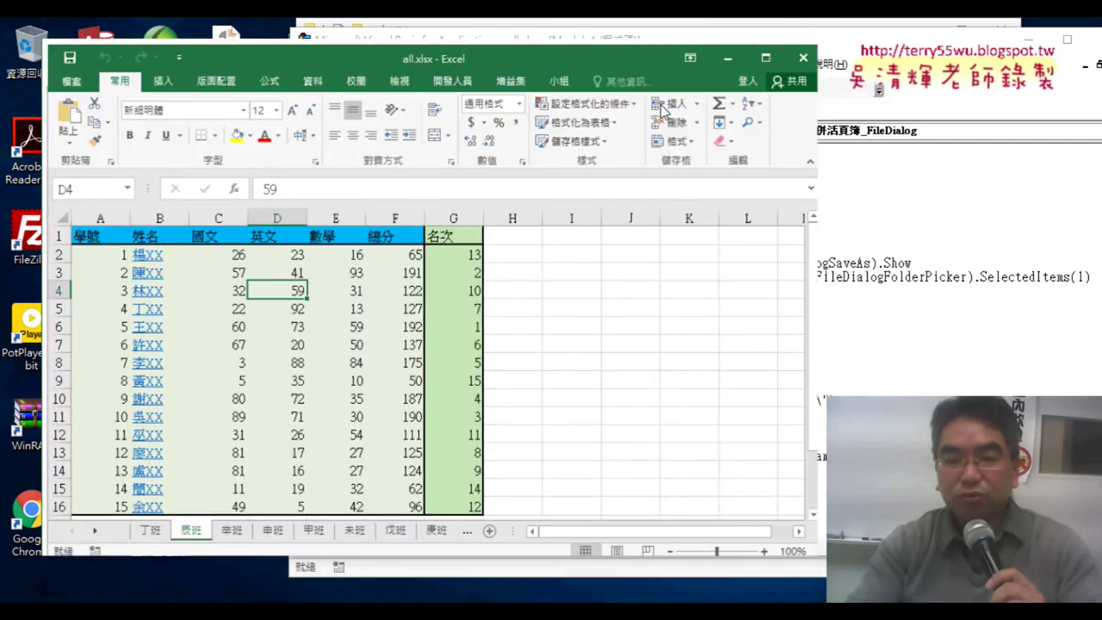
Step: Maximize the all.xlsx window and view the 辛班, 申班 and 甲班 sheets
double_click(641, 107)
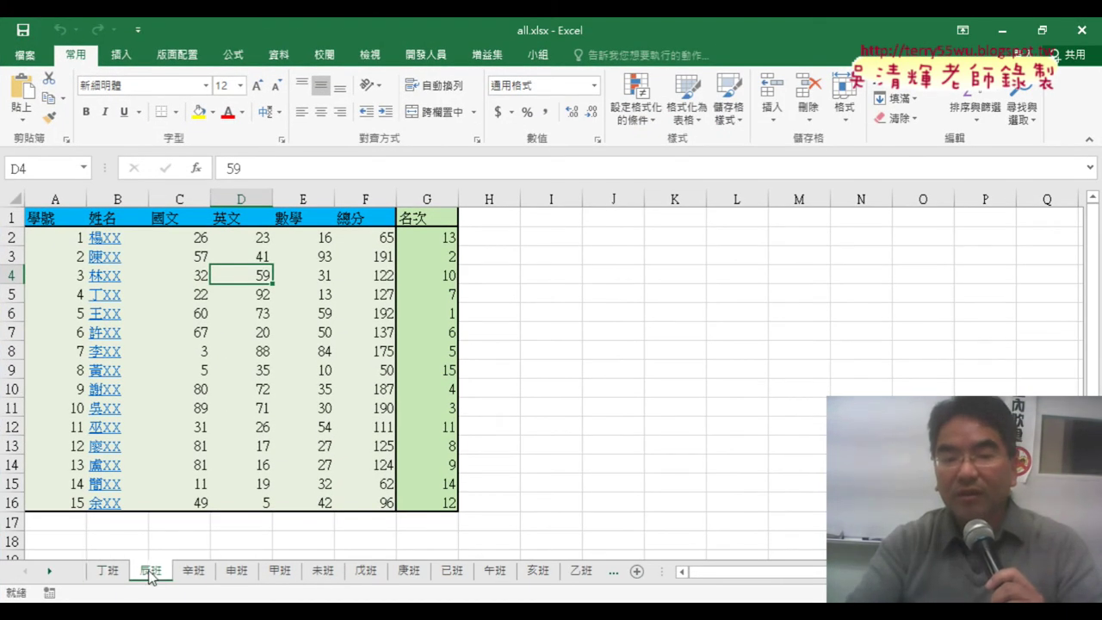
click(193, 572)
click(236, 572)
click(280, 573)
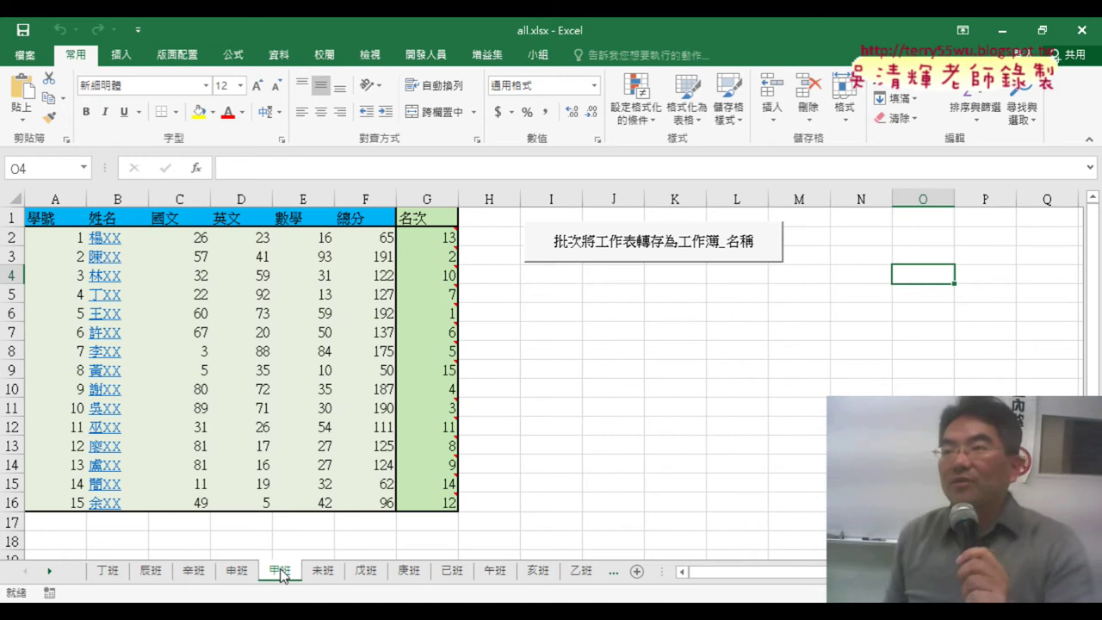